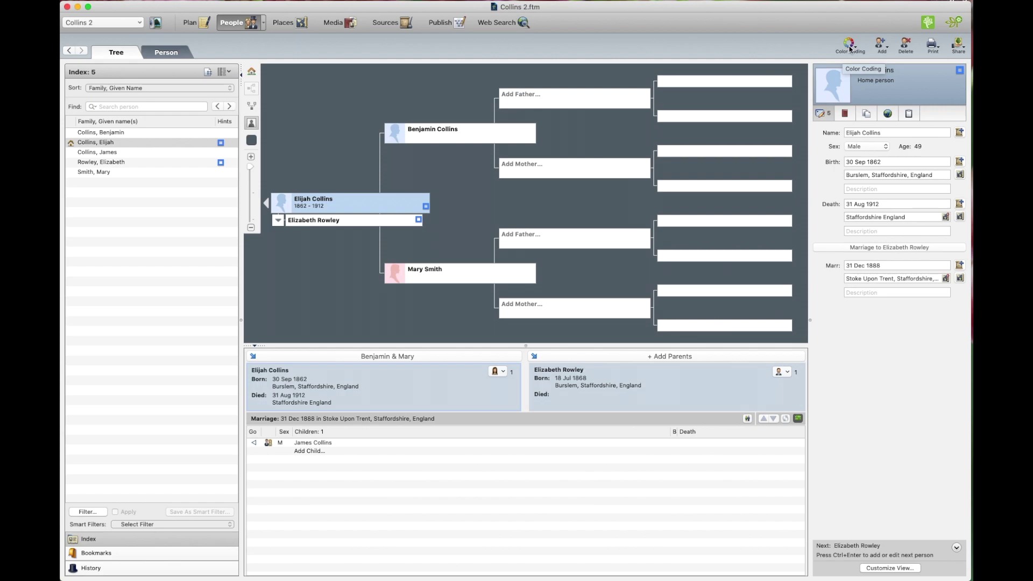
left_click(849, 46)
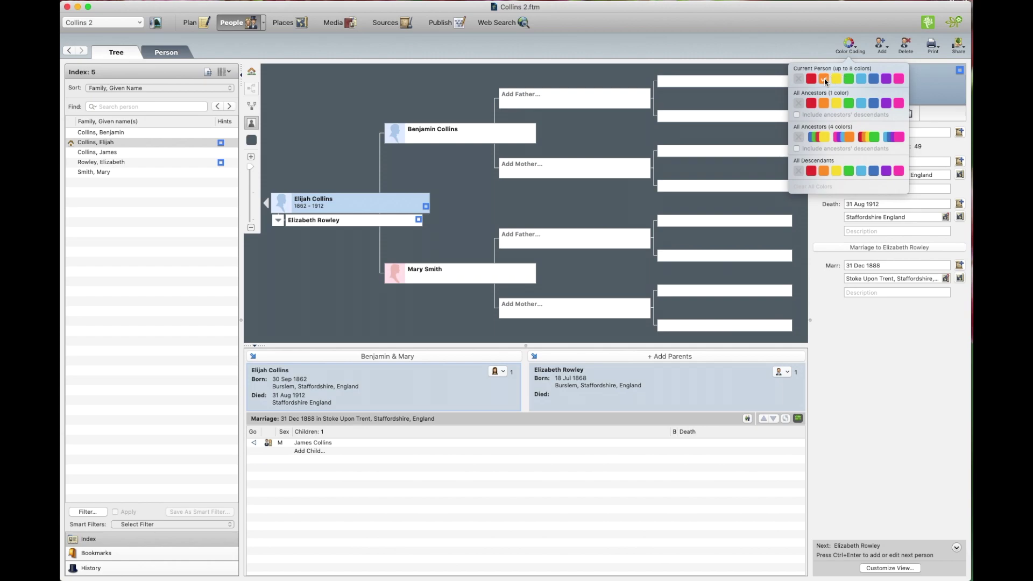
left_click(824, 79)
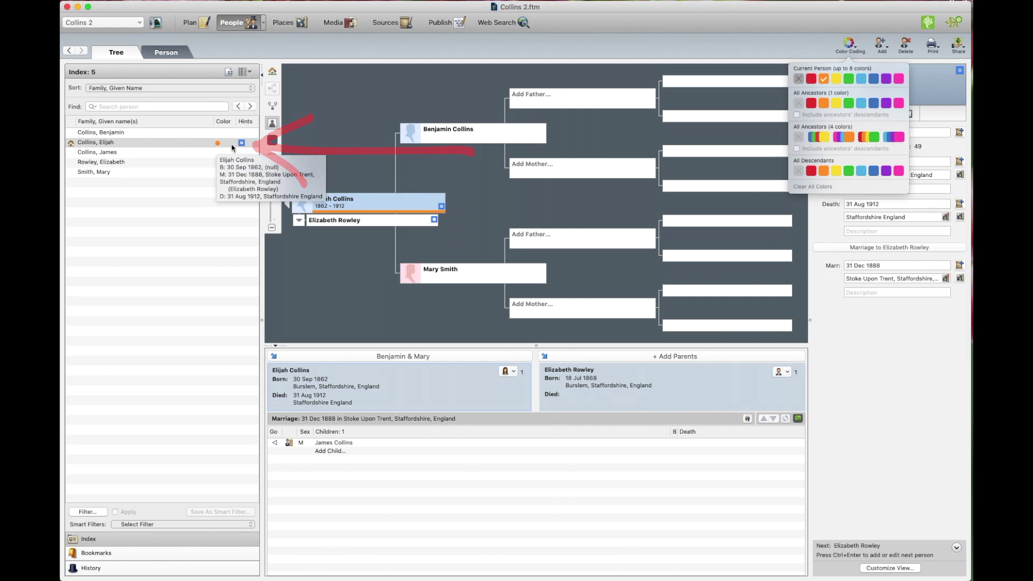
- Swap Elijah's orange mark for orange All Ancestors colouring, then remove that colouring
left_click(823, 79)
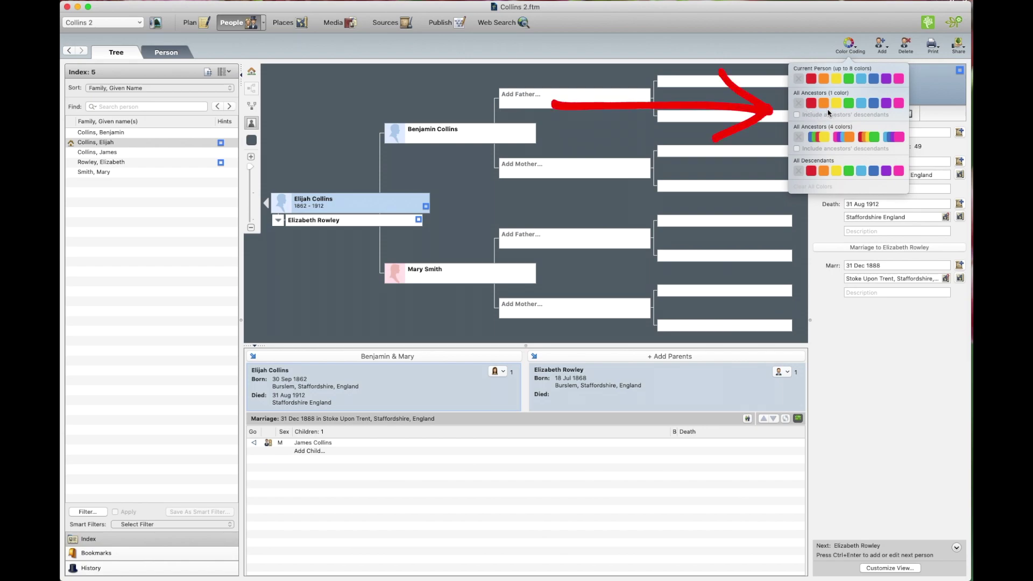
left_click(824, 104)
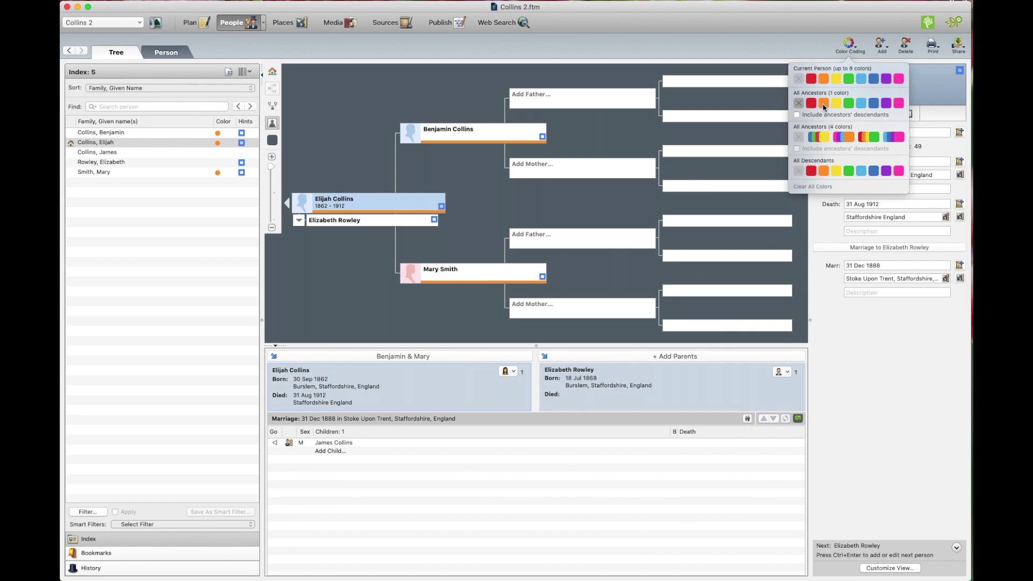
left_click(822, 104)
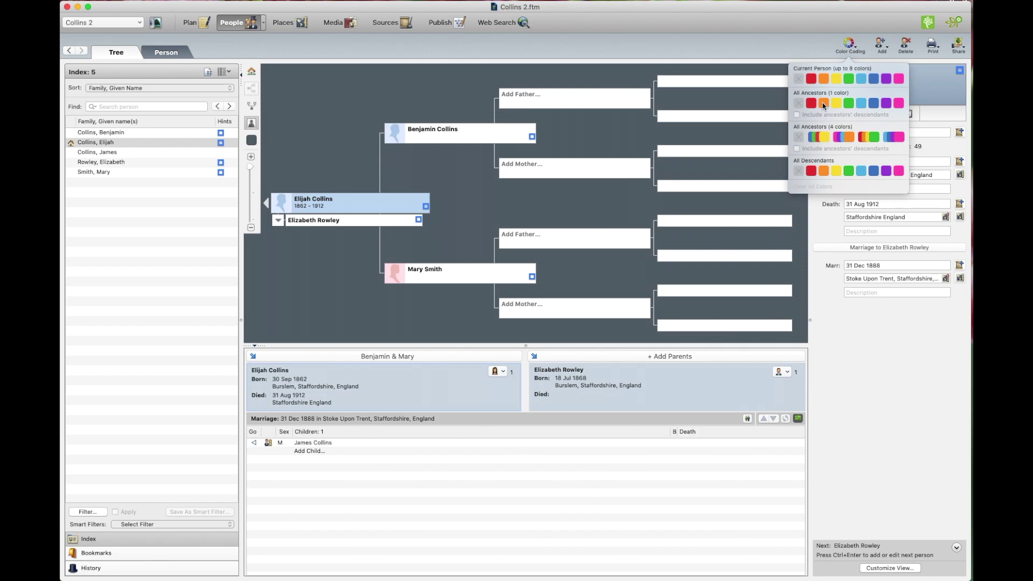
- Reapply orange ancestor colouring with ancestors' descendants, clear all colours, then choose four-colour ancestor coding
left_click(822, 103)
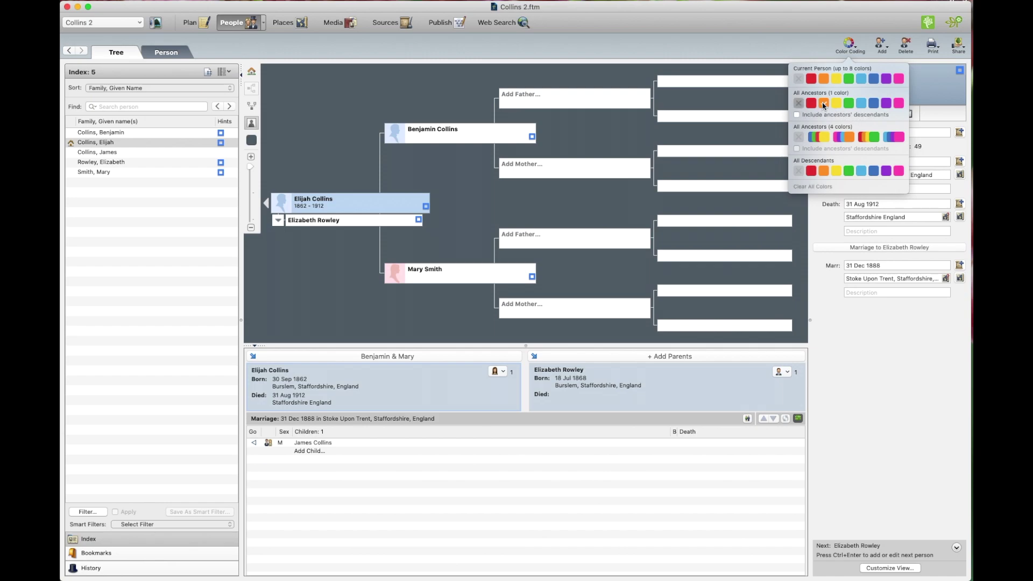
left_click(796, 115)
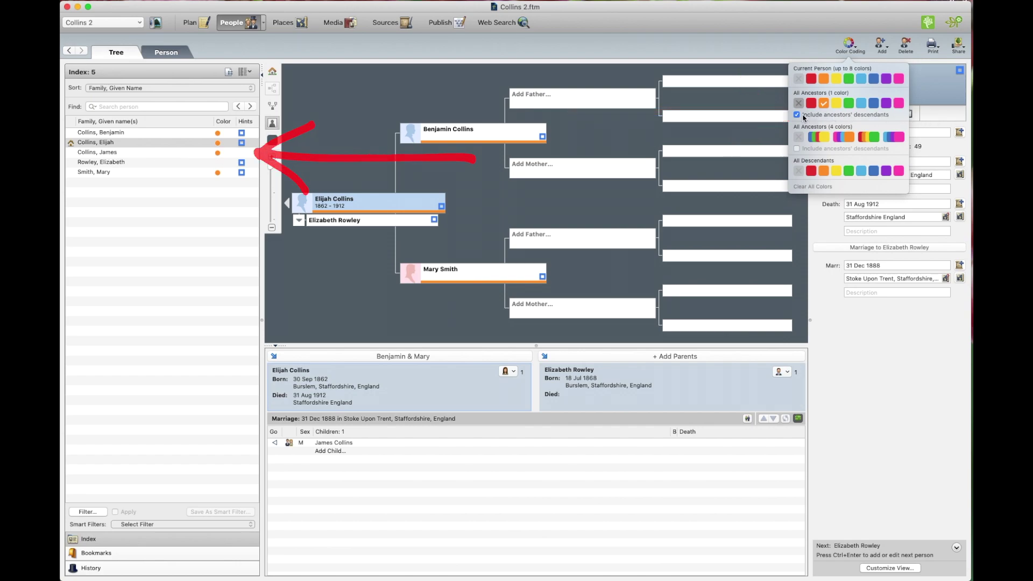
left_click(824, 103)
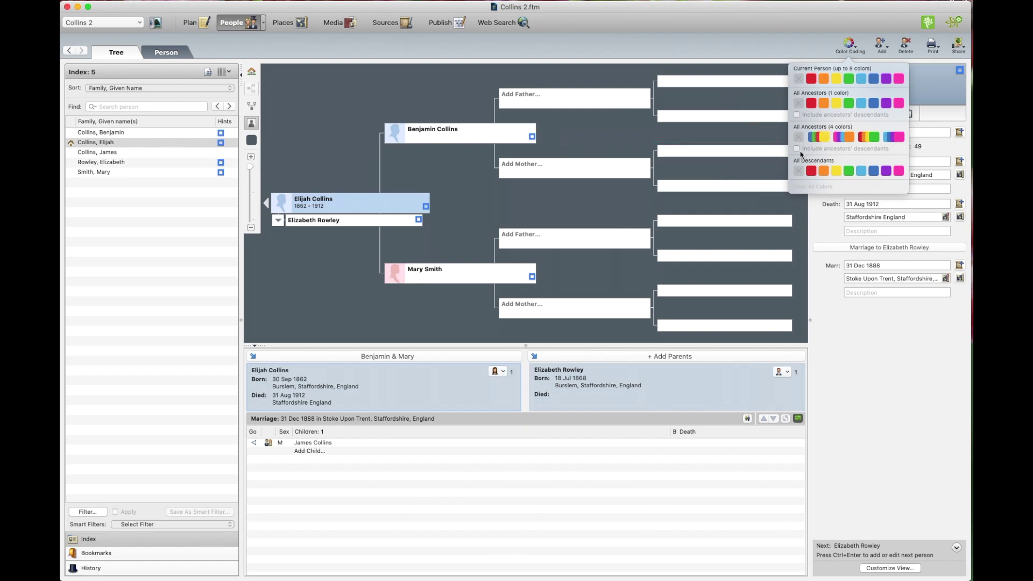
left_click(844, 137)
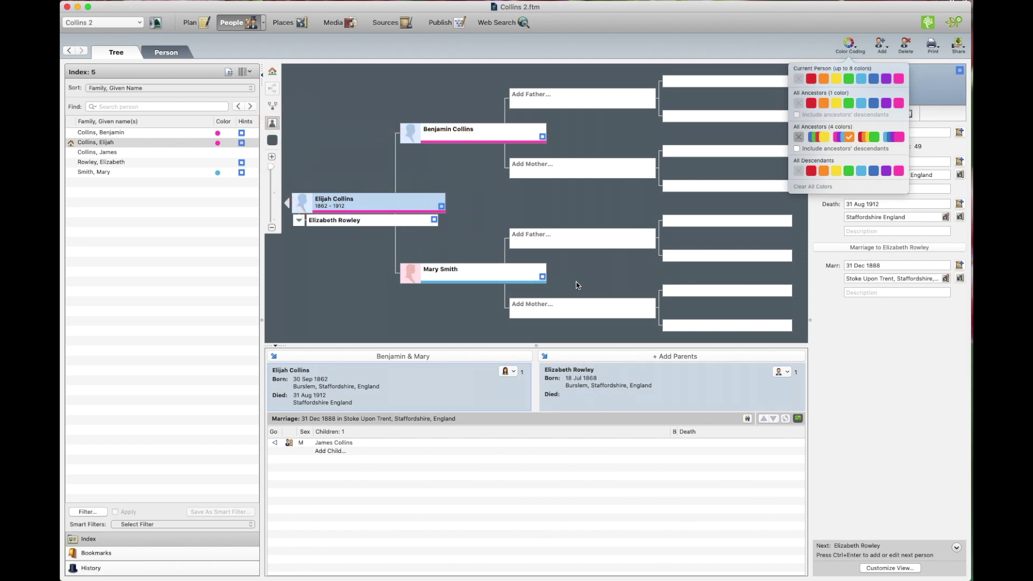
left_click(797, 149)
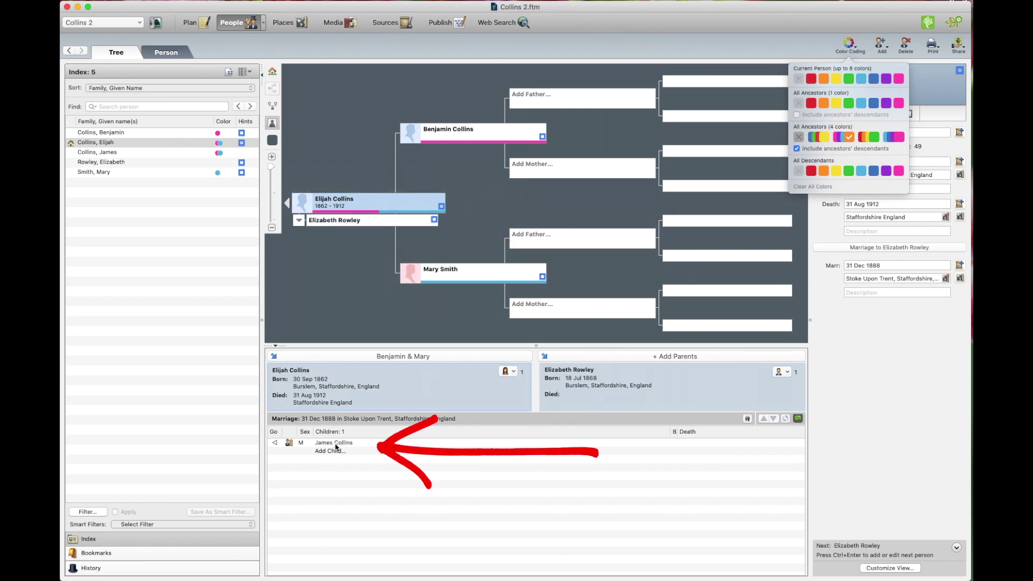
left_click(134, 153)
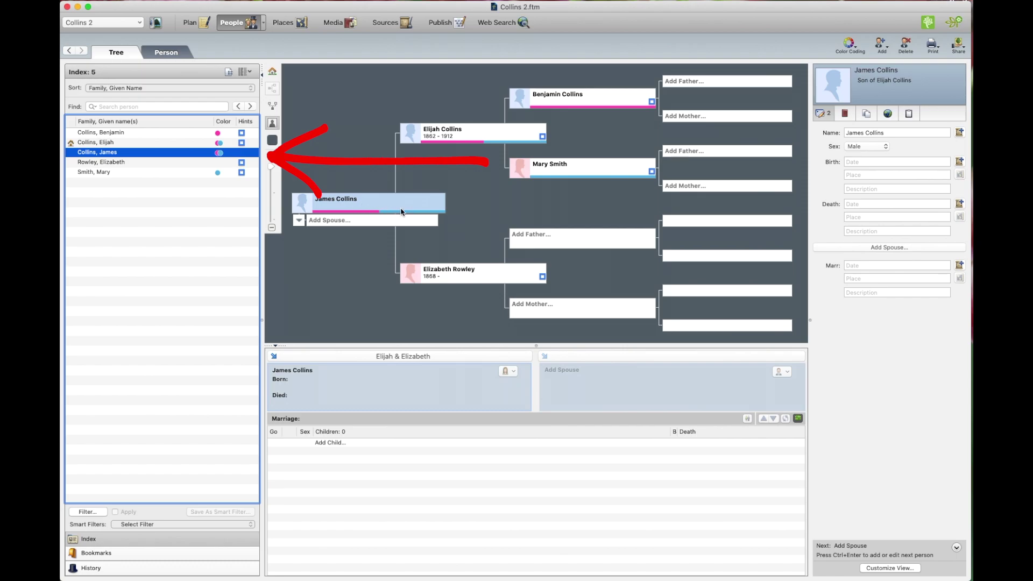
left_click(141, 143)
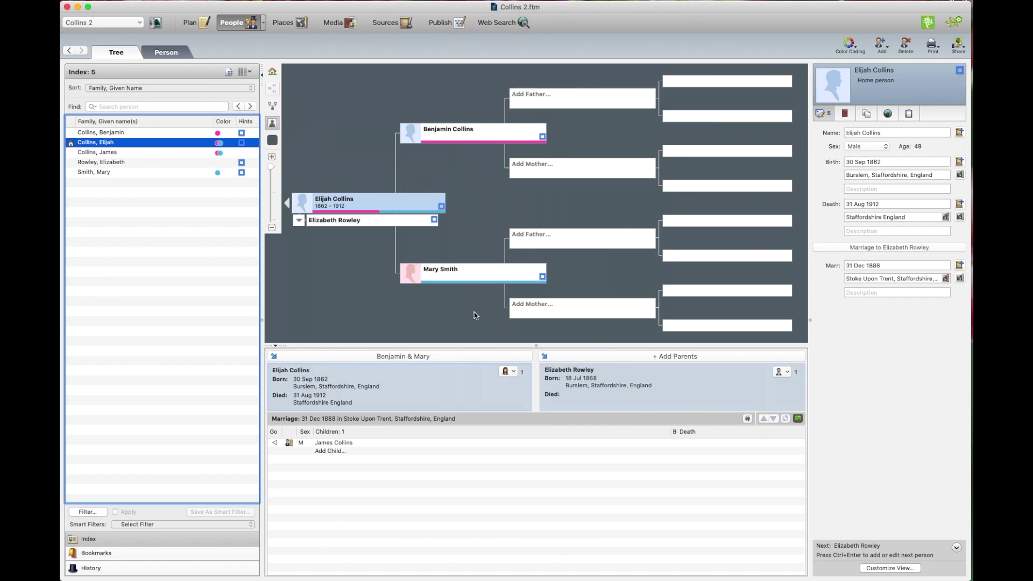
left_click(852, 46)
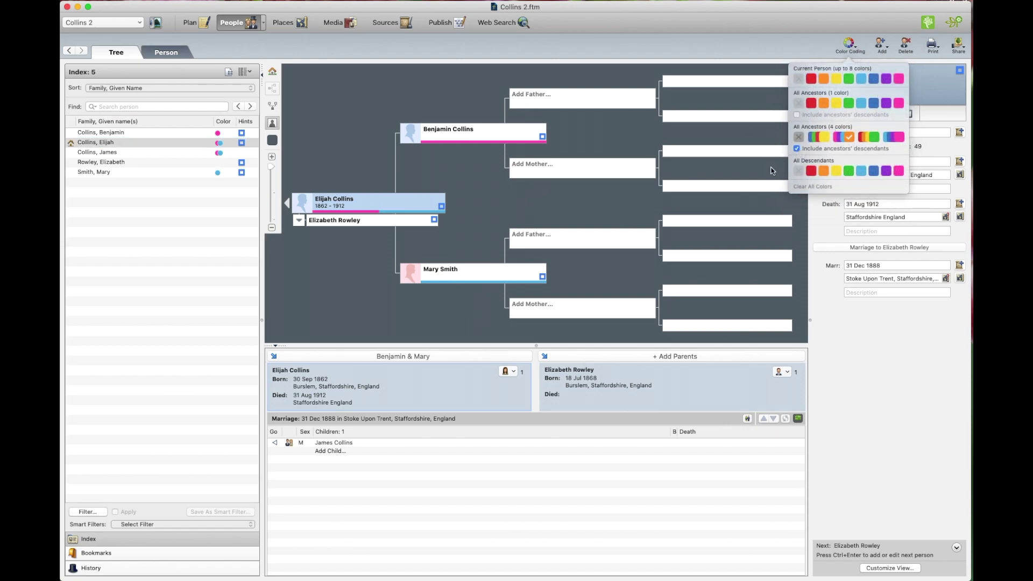
left_click(553, 236)
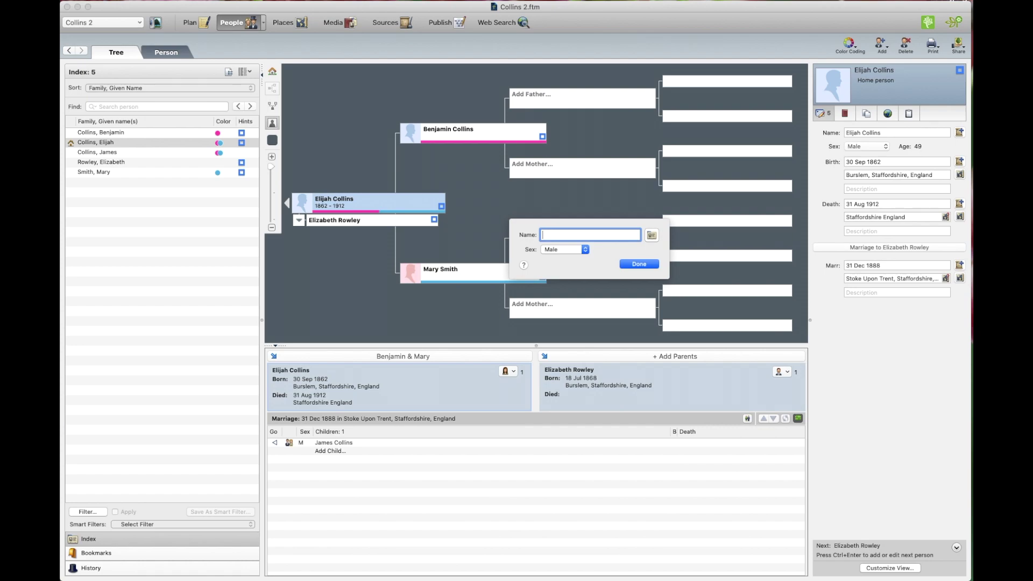
type("John")
type("Smith")
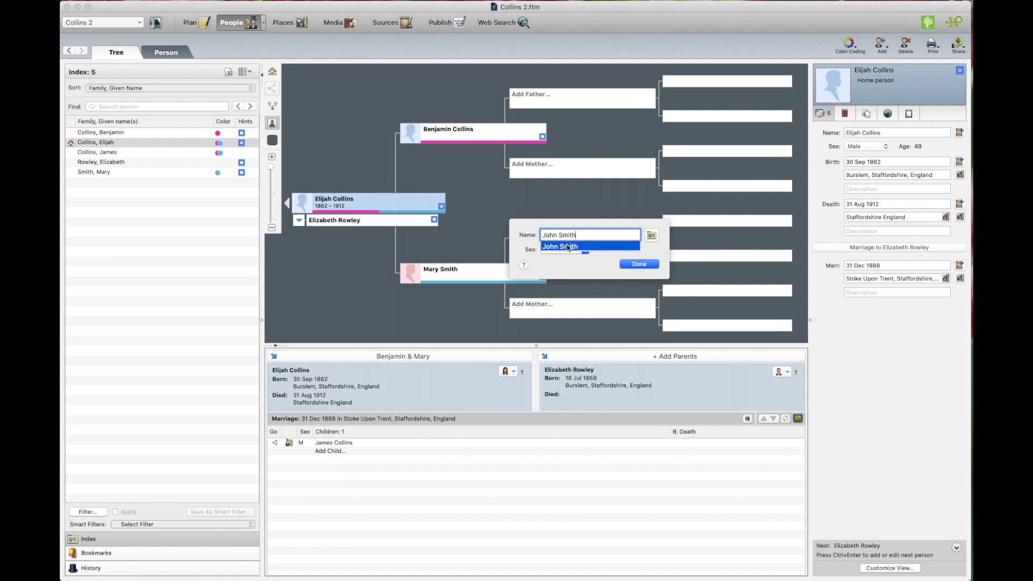
- Add John Smith as father and Mary Smith as mother of Elijah's mother Mary Smith
left_click(559, 247)
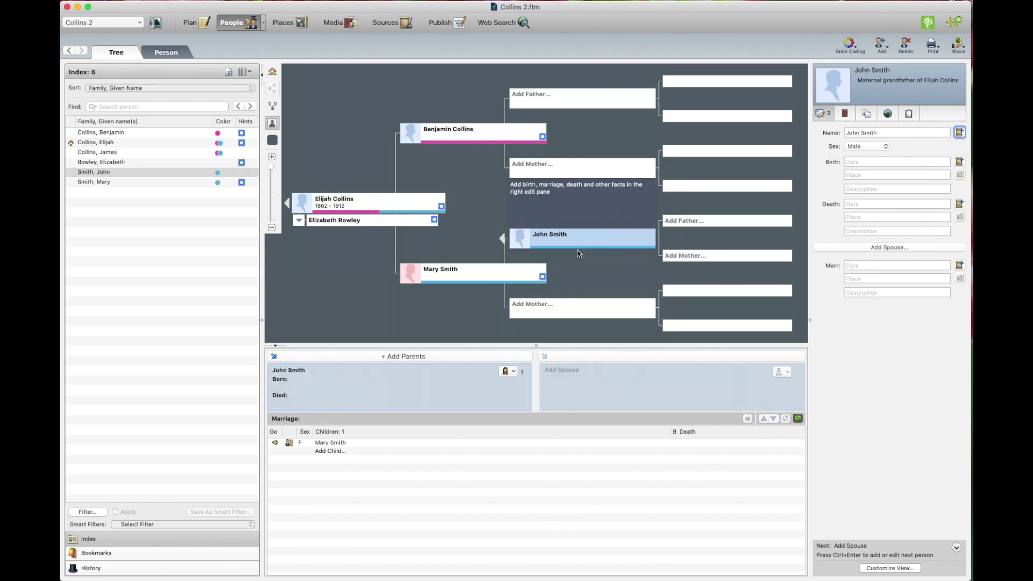
left_click(567, 312)
type("ry Smith")
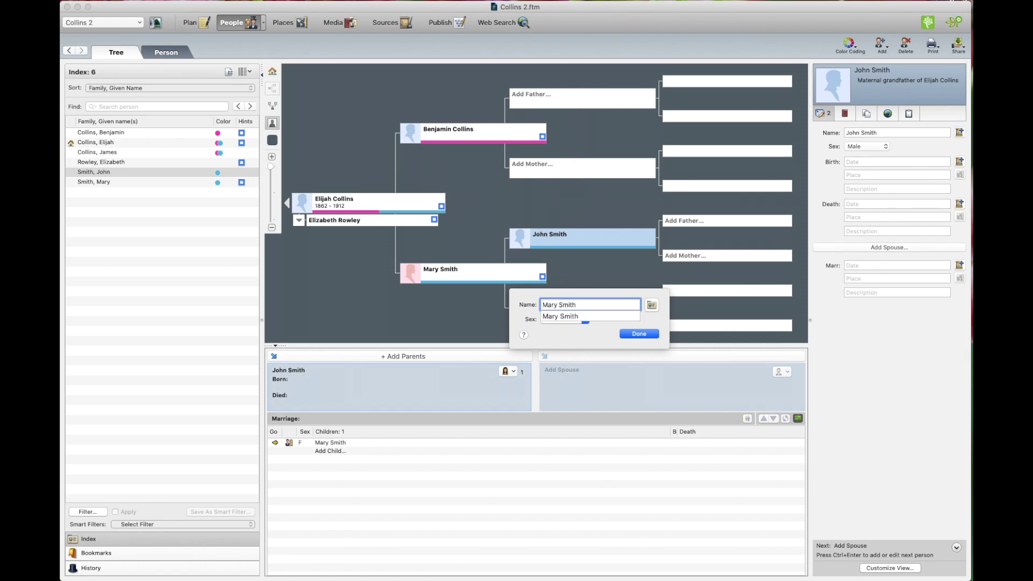
left_click(638, 333)
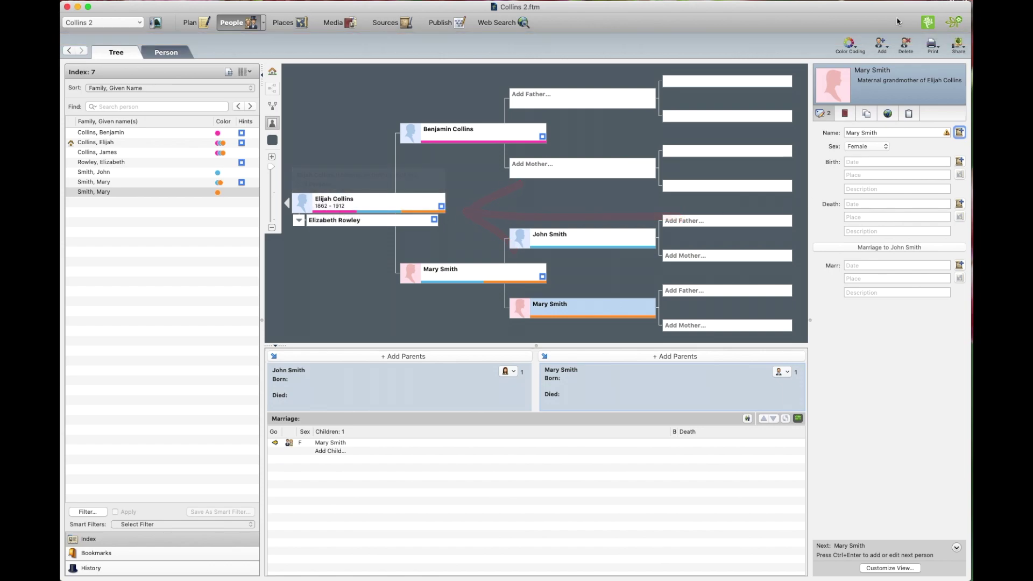
left_click(850, 46)
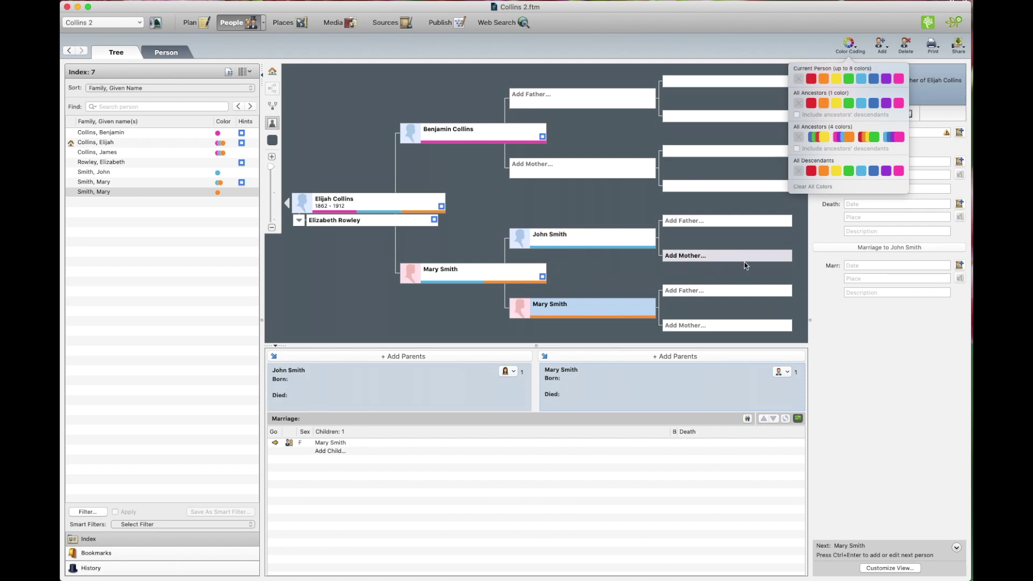
- Clear all colours, then apply and remove orange All Descendants colouring
left_click(813, 187)
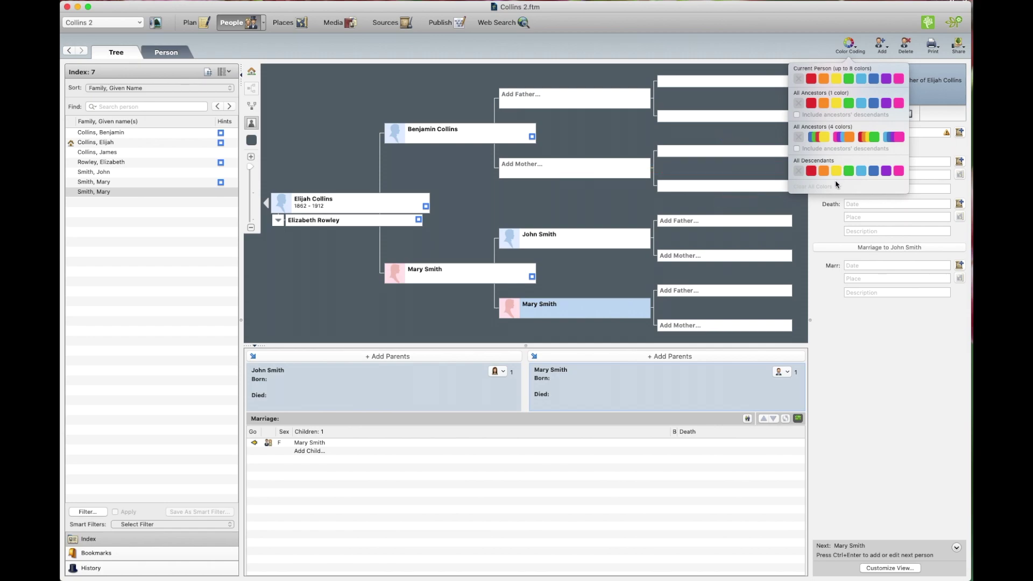
left_click(823, 171)
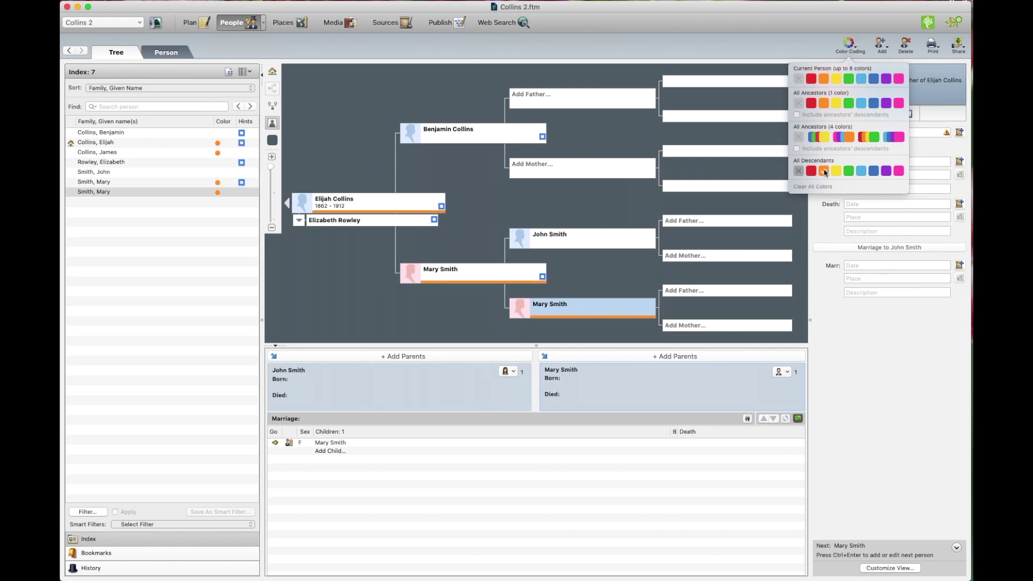
left_click(798, 171)
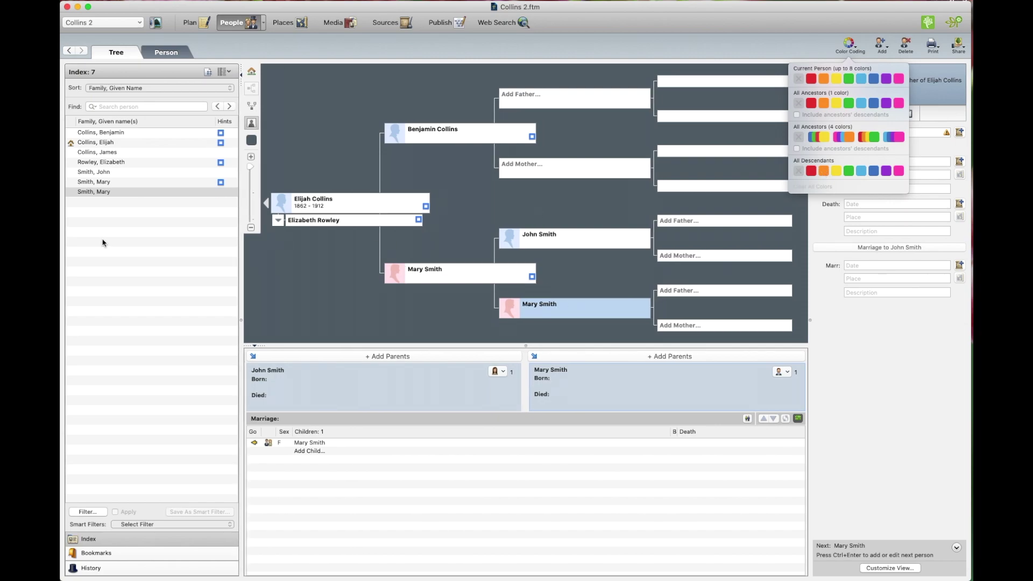
- Colour Elijah and his descendants red, then clear all colours again
left_click(314, 205)
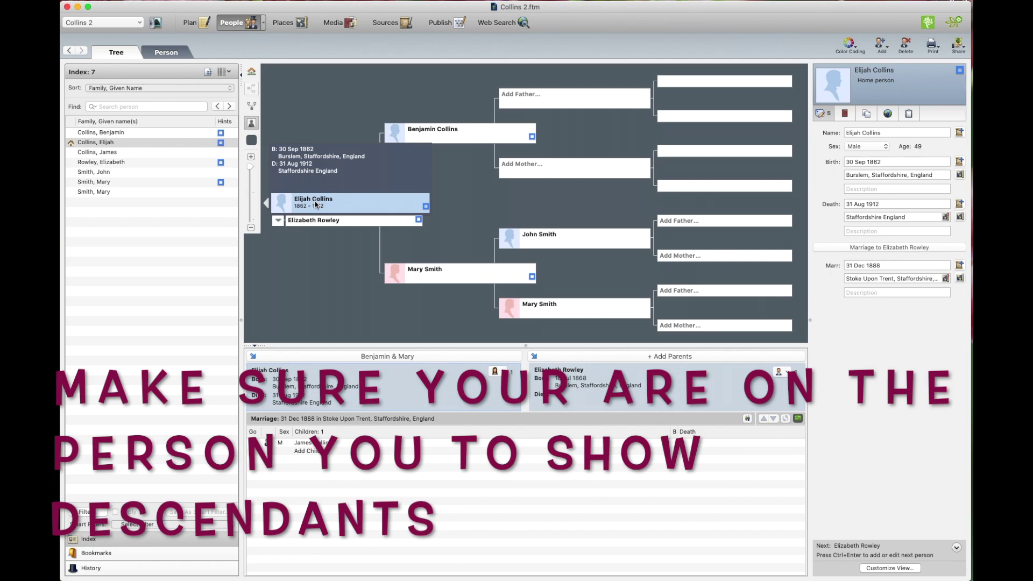
left_click(848, 45)
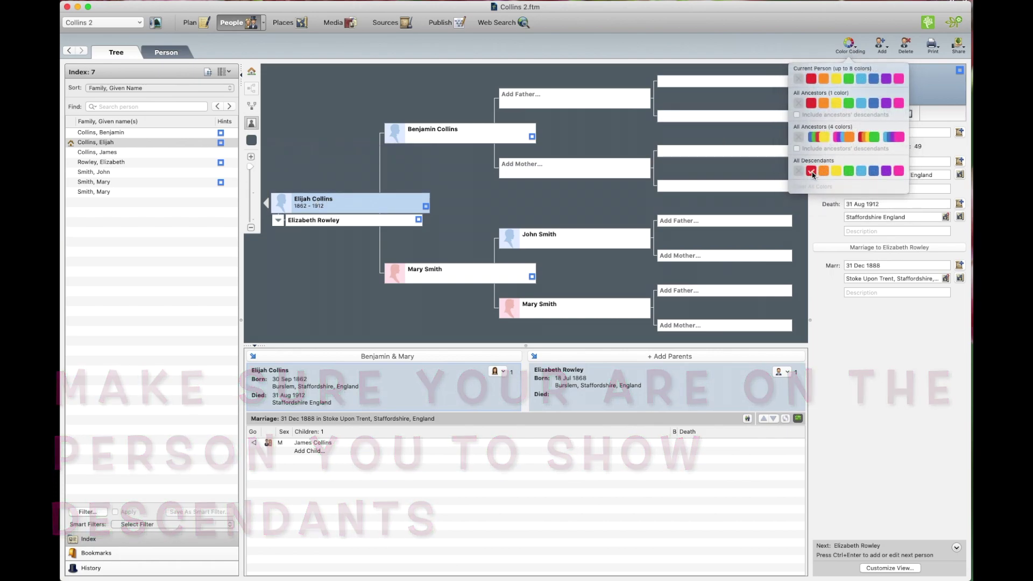
left_click(811, 171)
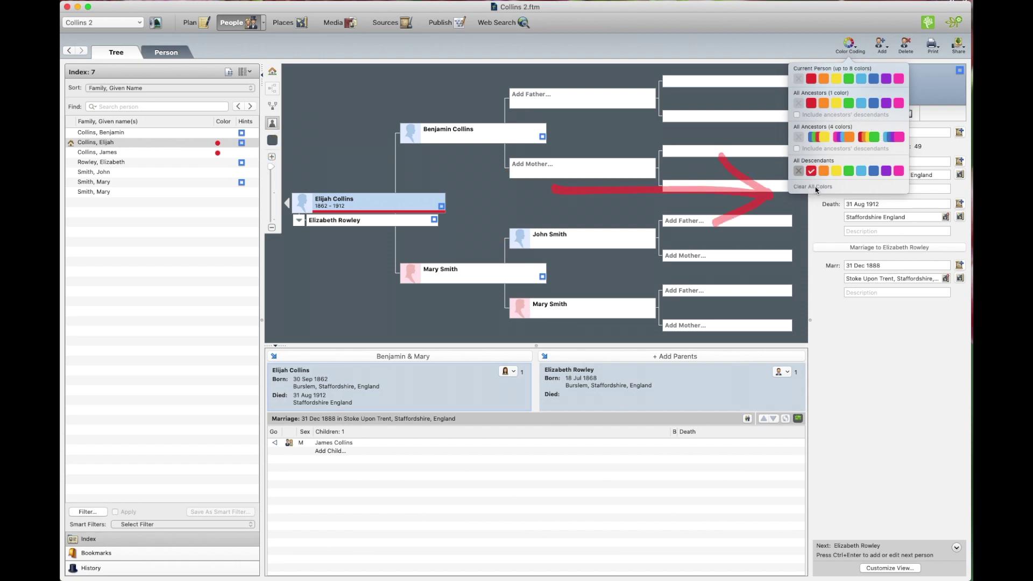
left_click(814, 187)
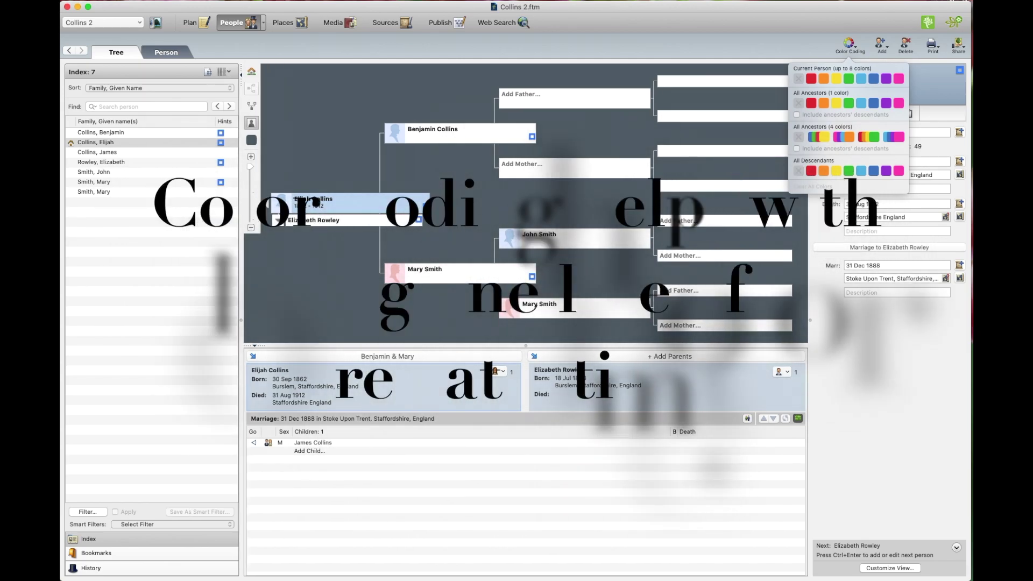